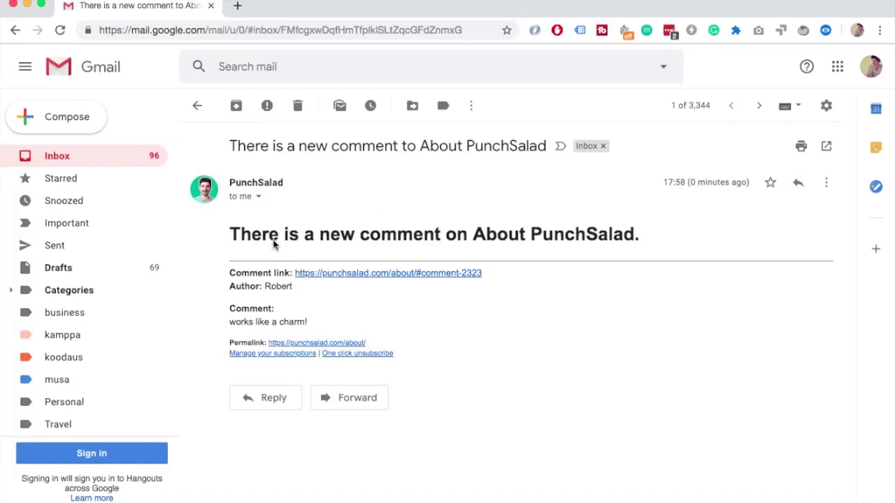
Step: Open the About PunchSalad new-comment notification in Gmail and highlight its heading title
left_click(596, 236)
left_click_drag(596, 236, 473, 234)
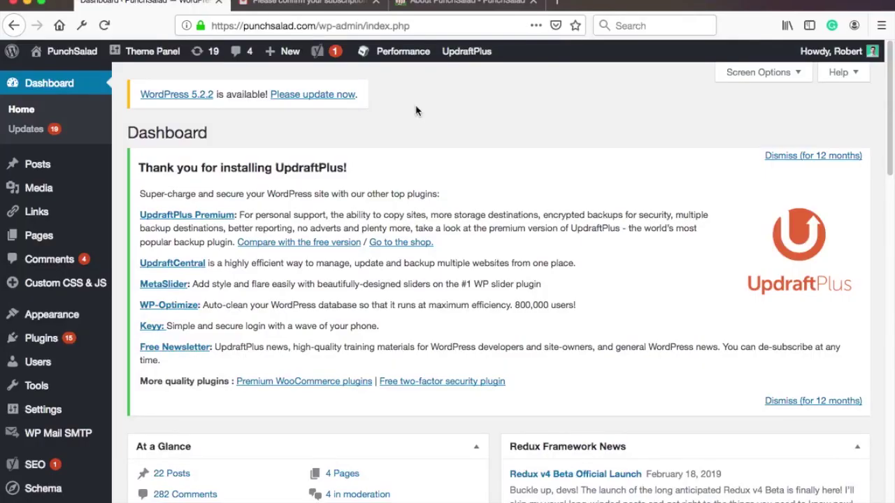
mouse_move(41, 339)
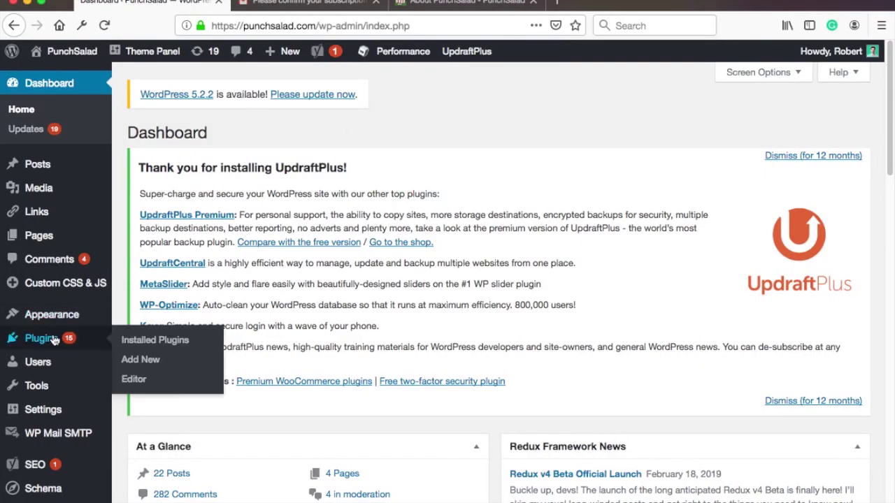
Step: Deactivate WP Mail SMTP from the Installed Plugins list
left_click(128, 340)
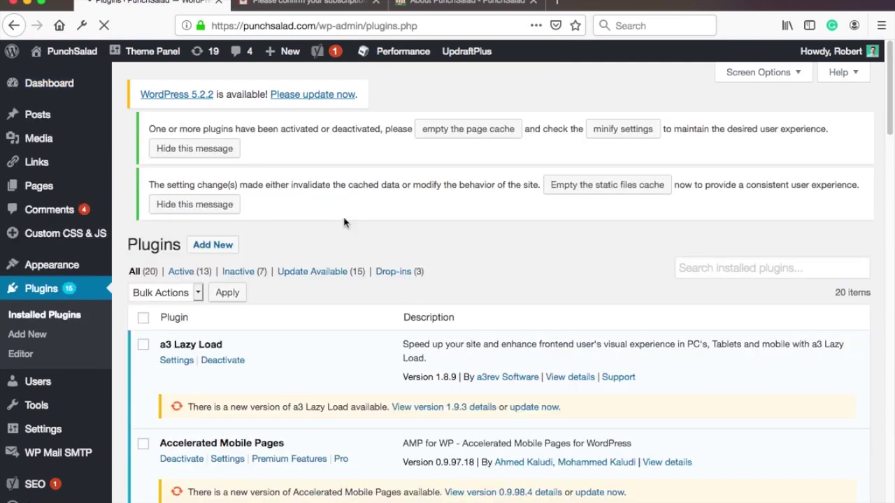
scroll(340, 199, "down", 5)
scroll(340, 199, "down", 1)
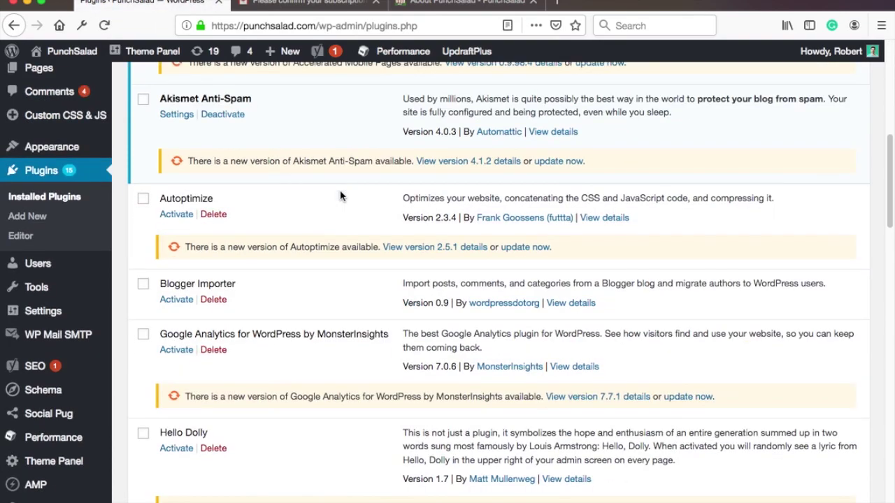
scroll(340, 198, "down", 3)
scroll(341, 194, "down", 5)
scroll(340, 194, "down", 10)
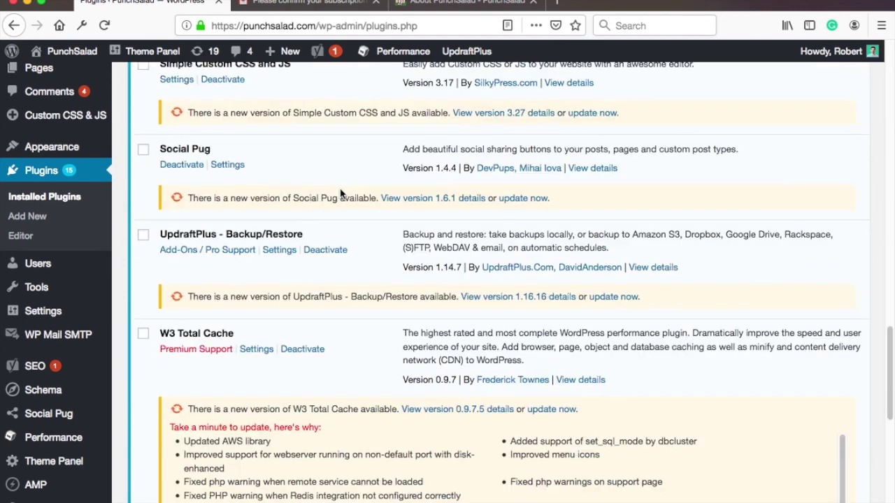
scroll(341, 194, "down", 5)
scroll(340, 194, "down", 1)
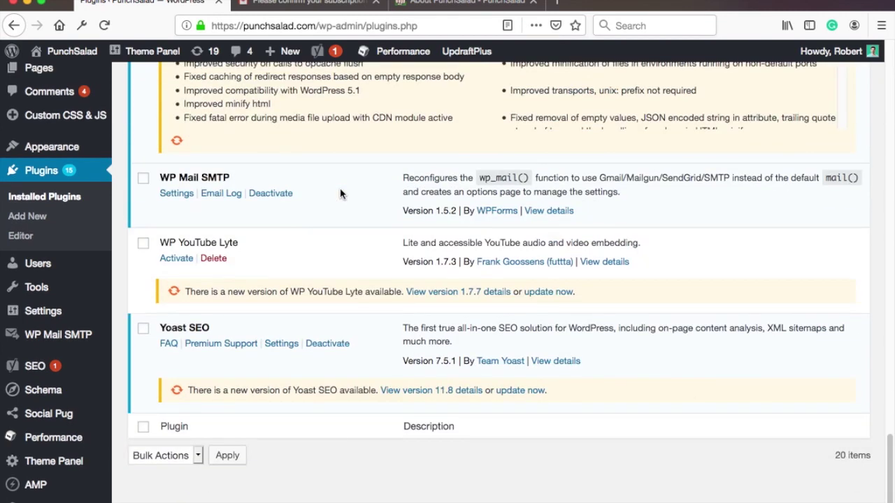
left_click(260, 194)
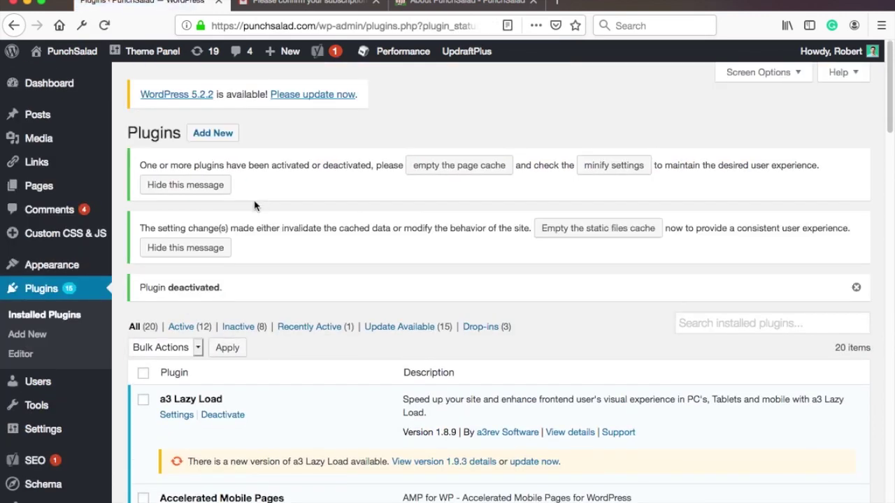
left_click(219, 133)
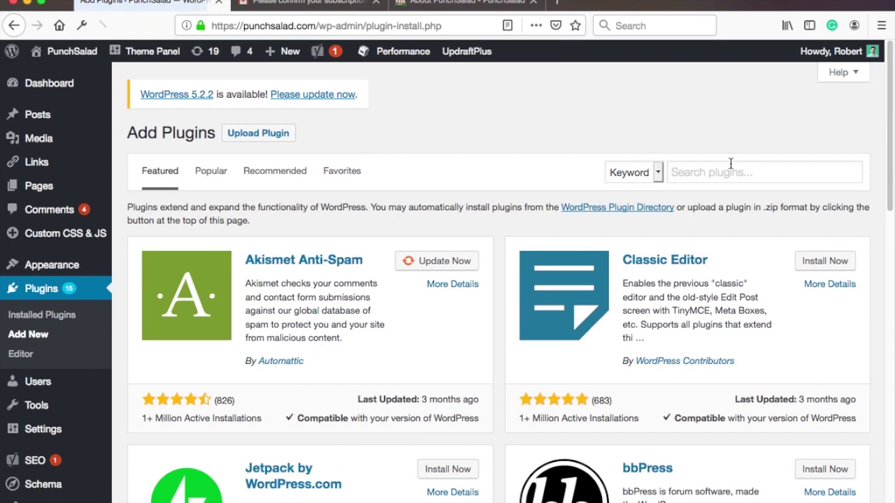
Step: Search plugins for 'subscribe to comments', then install and activate Subscribe To Comments Reloaded
left_click(722, 172)
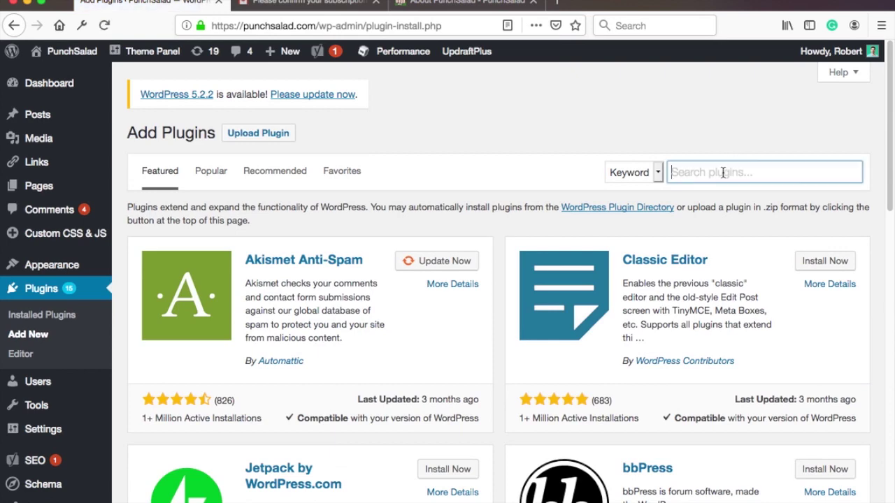
left_click(723, 173)
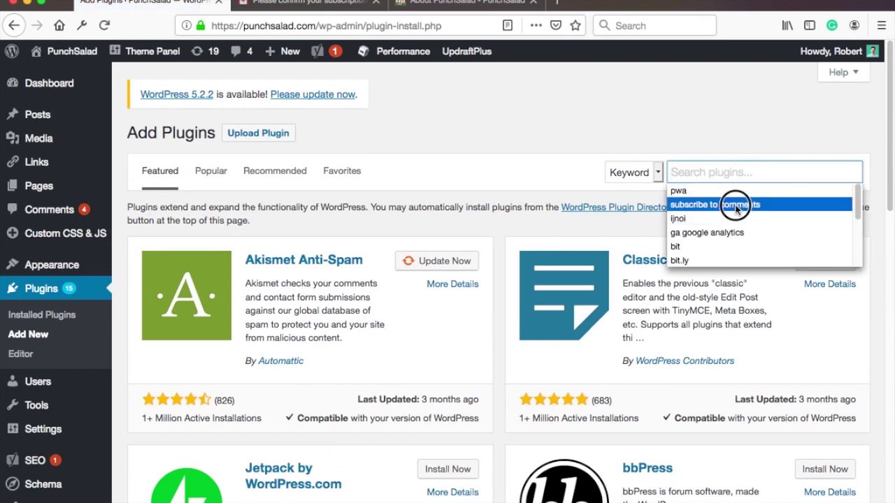
left_click(734, 201)
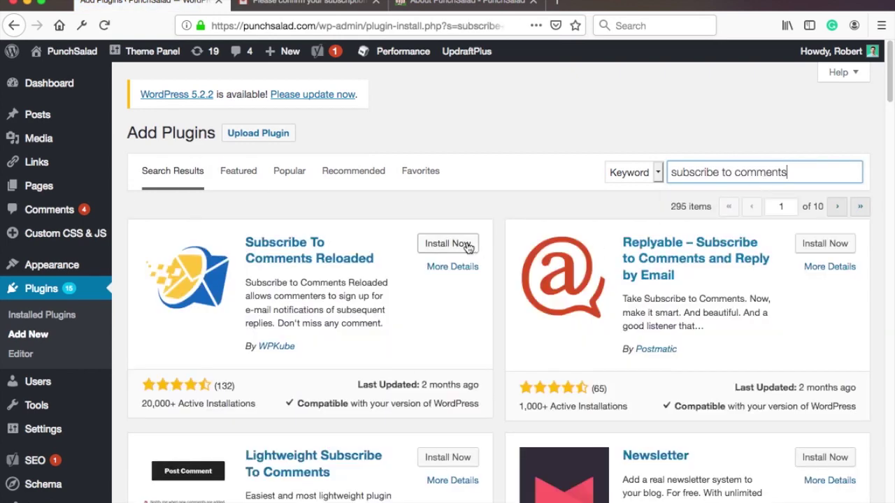
left_click(460, 243)
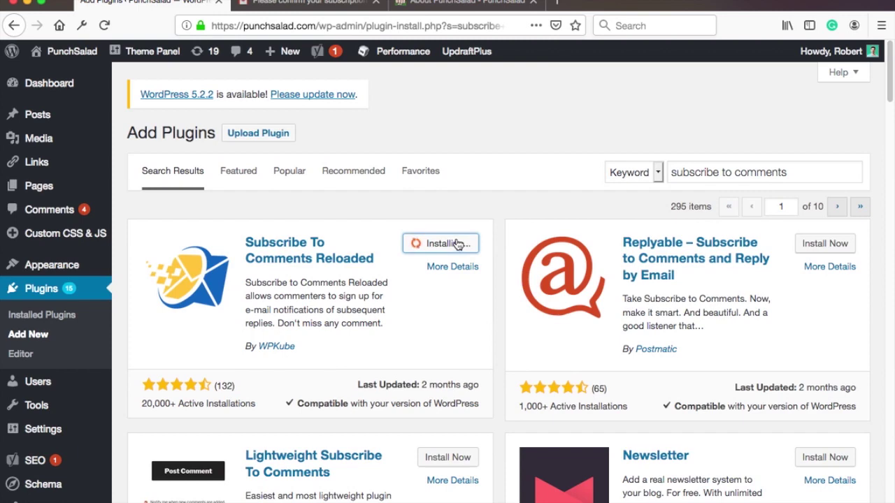
left_click(454, 245)
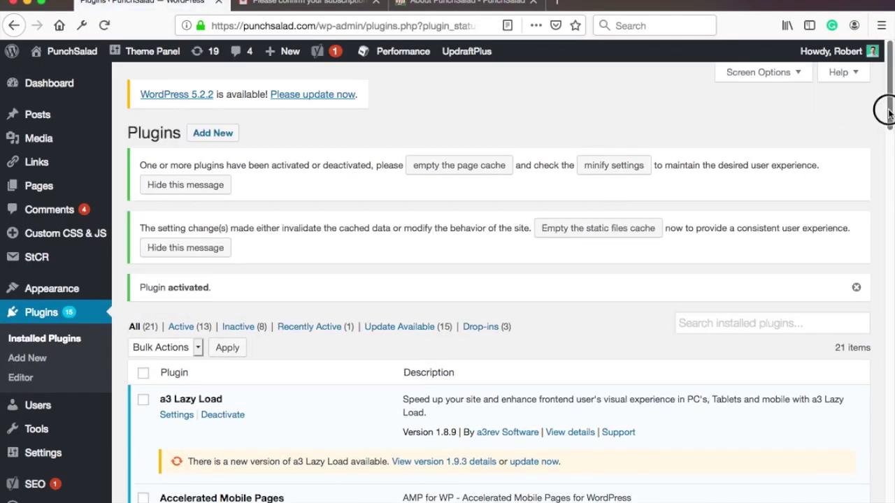
Step: Confirm Subscribe to Comments Reloaded shows as active, then go to StCR Manage subscriptions
left_click_drag(889, 105, 880, 374)
scroll(563, 332, "down", 1)
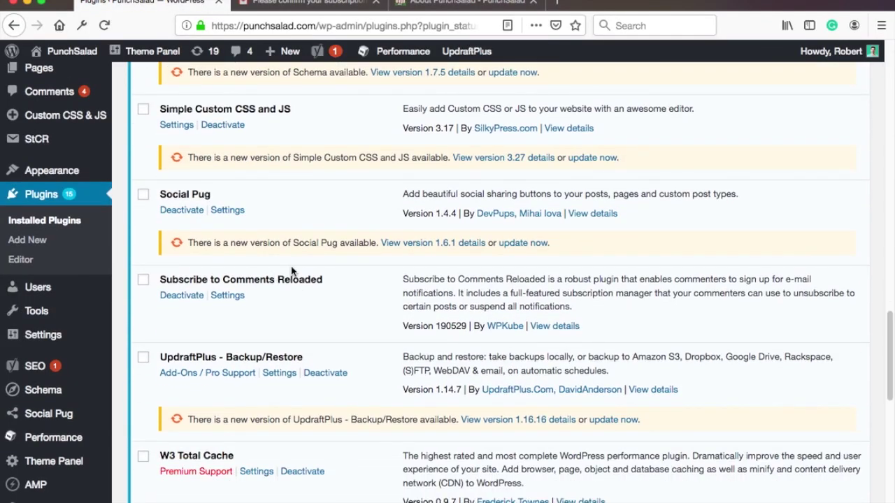
scroll(307, 244, "down", 5)
scroll(316, 231, "down", 3)
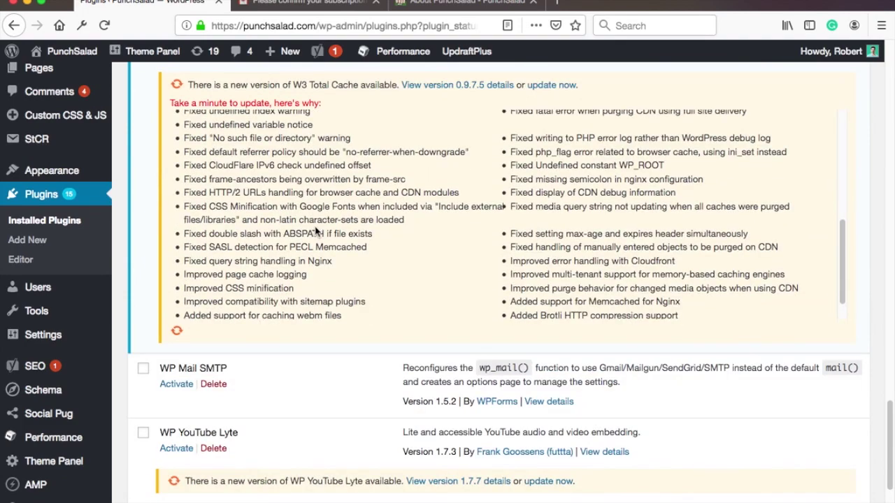
scroll(321, 285, "up", 3)
scroll(339, 377, "up", 3)
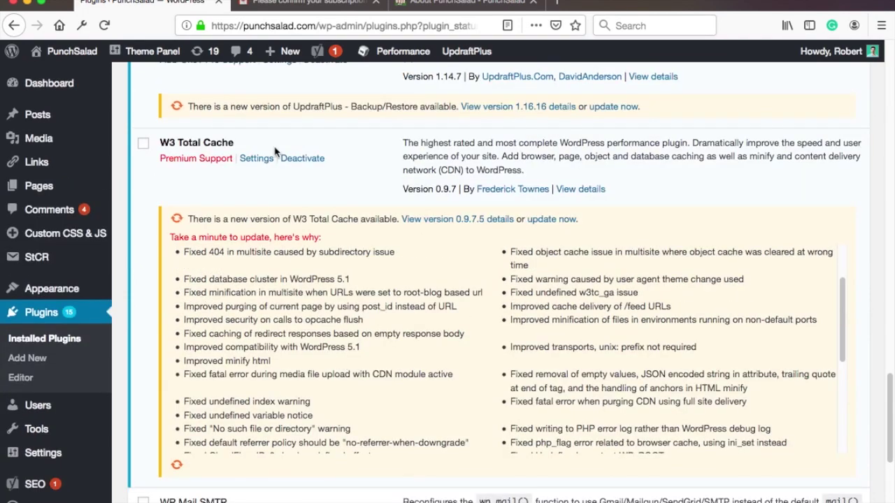
scroll(275, 151, "up", 4)
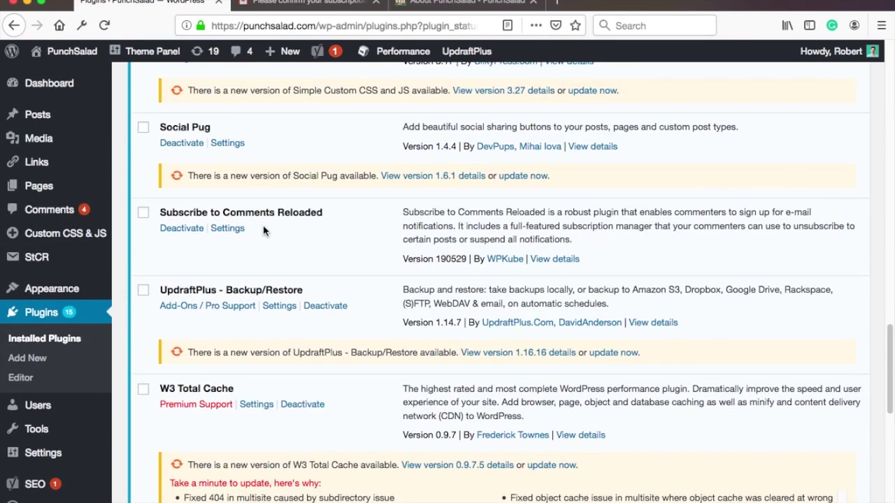
mouse_move(36, 257)
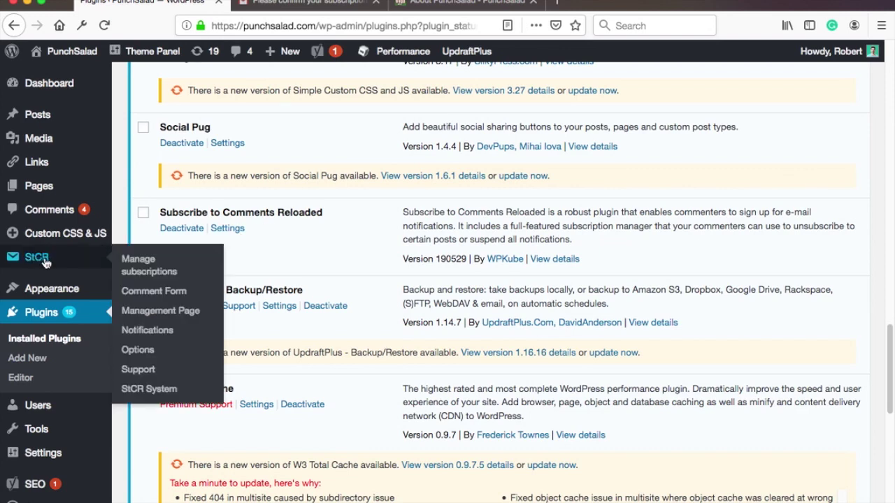
left_click(143, 262)
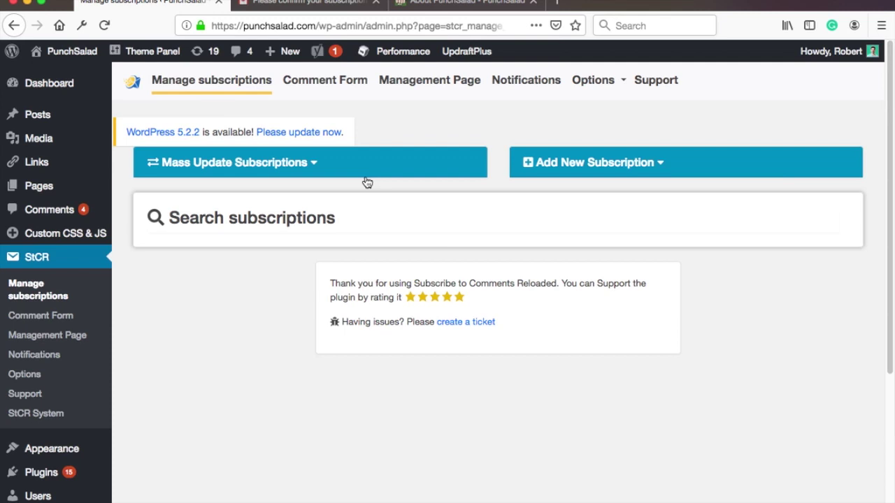
Step: Set the StCR Comment Form subscription checkbox to Checked by default: Yes and save
left_click(56, 318)
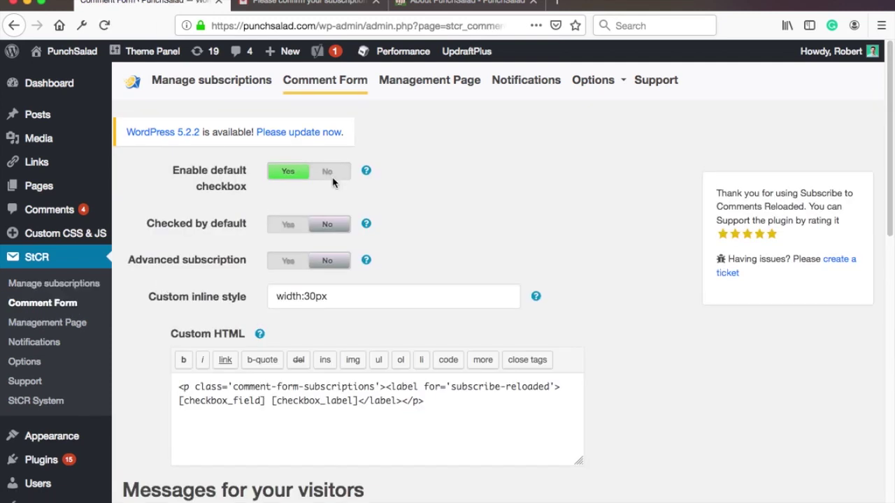
left_click(286, 228)
scroll(249, 240, "down", 10)
scroll(249, 239, "down", 3)
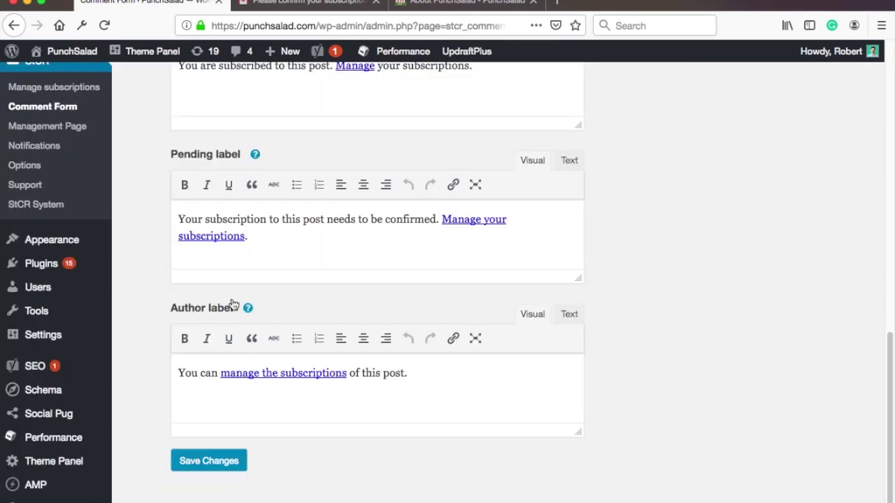
left_click(206, 458)
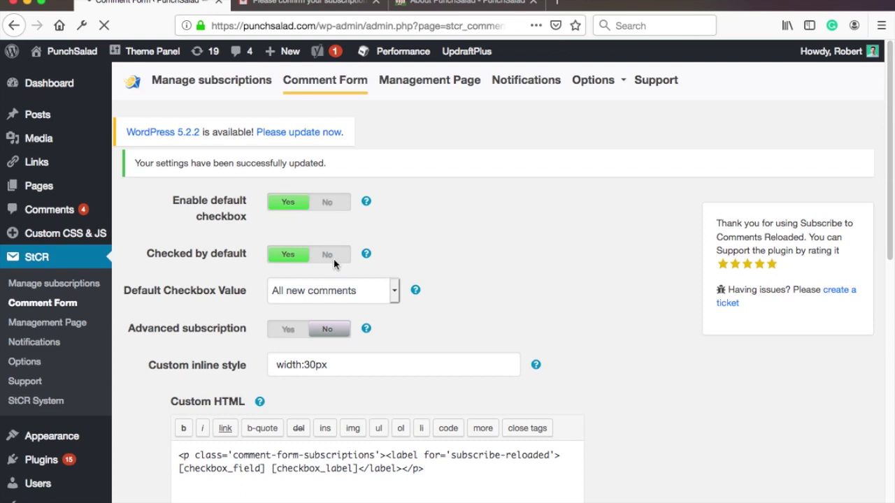
Step: Choose 'Replies to this comment' as Default Checkbox Value, leaving advanced subscription at No
left_click(373, 290)
left_click(342, 300)
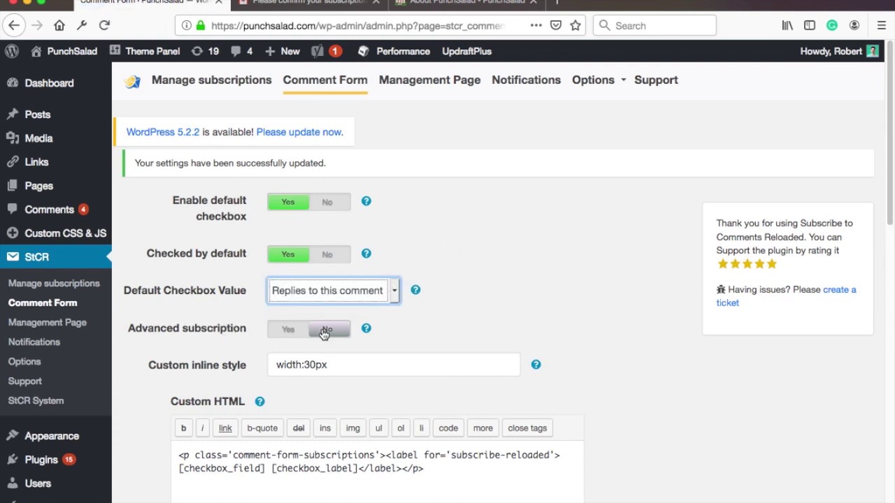
left_click(287, 329)
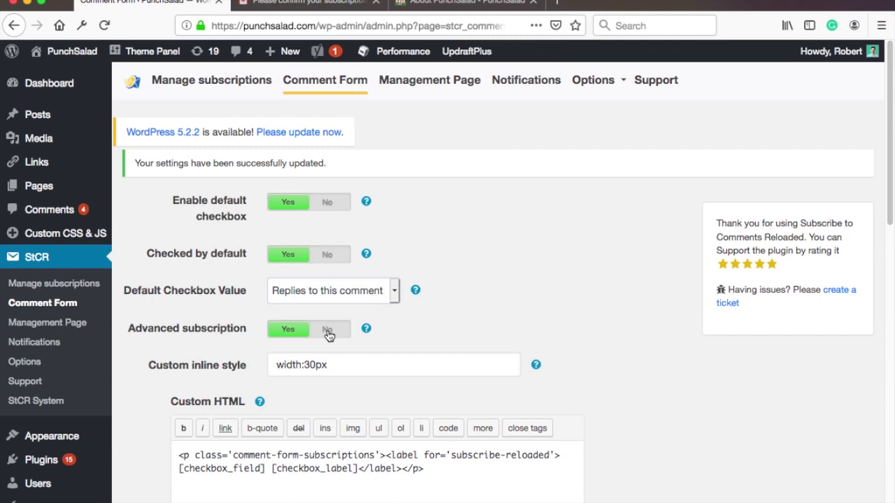
left_click(329, 332)
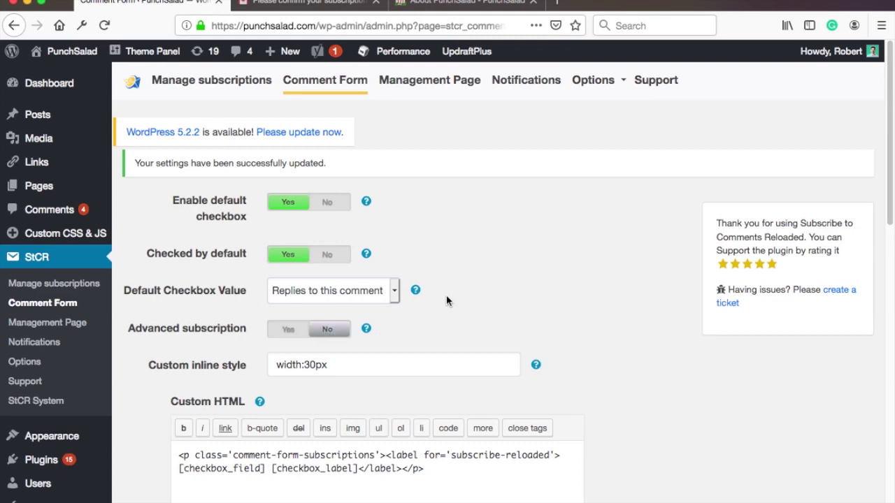
scroll(451, 230, "down", 1)
scroll(451, 221, "down", 3)
scroll(454, 217, "down", 4)
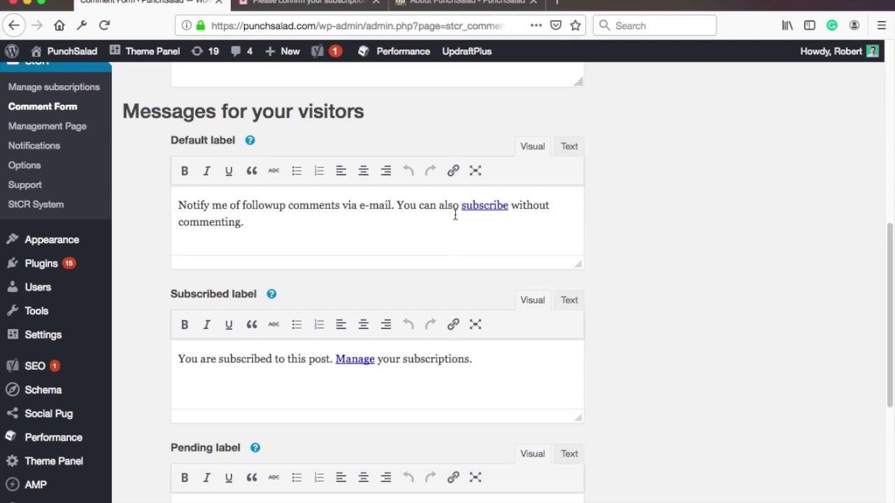
Step: Remove 'You can also subscribe without commenting.' from the default label and save the comment form settings
scroll(455, 215, "up", 1)
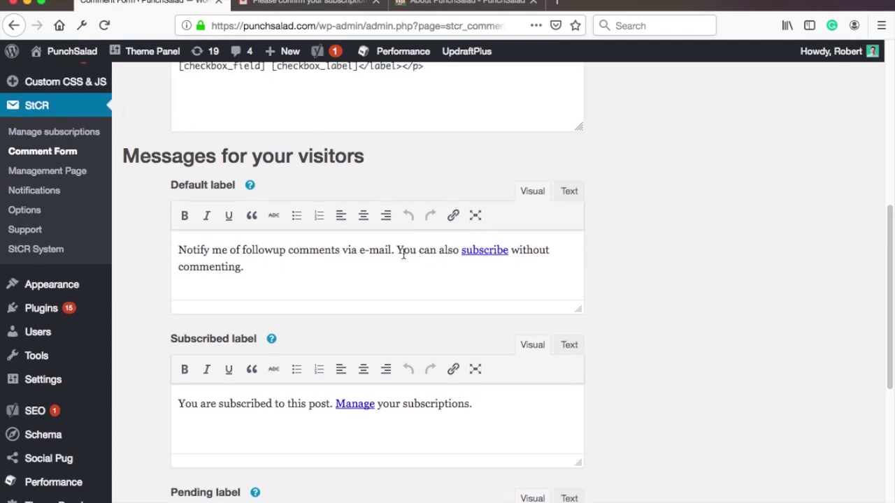
left_click_drag(260, 267, 399, 250)
key("BackSpace")
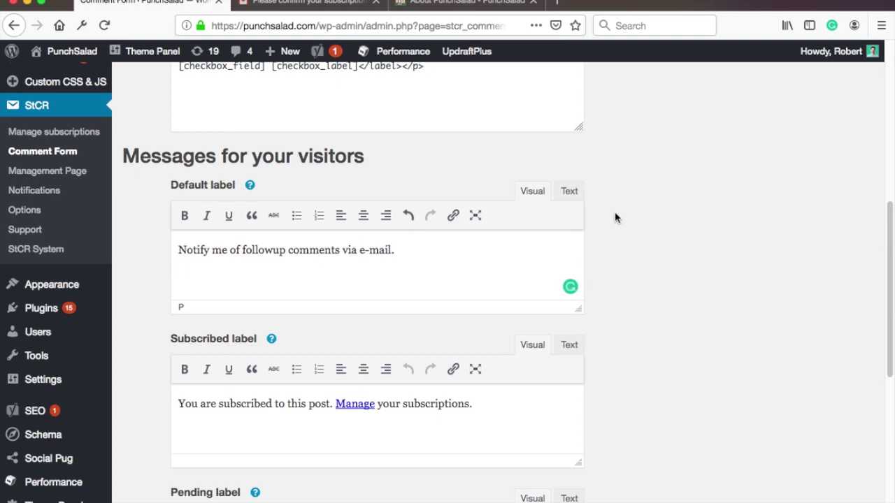
scroll(615, 214, "down", 5)
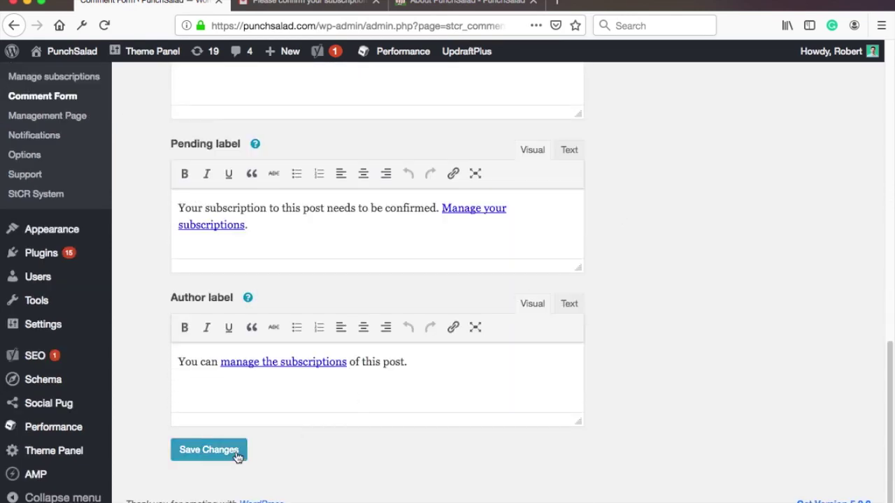
left_click(234, 449)
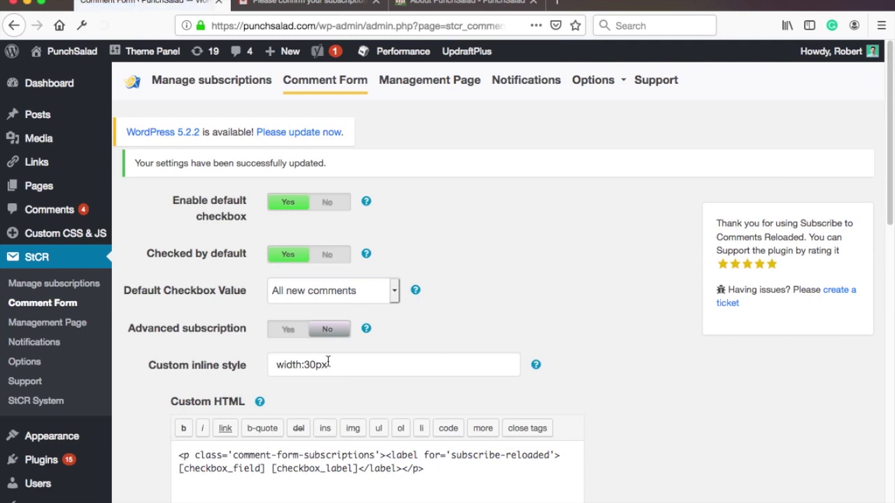
left_click(609, 82)
Step: Set Enable double check to No in StCR Options, glance at the confirmation email, and save
left_click(621, 108)
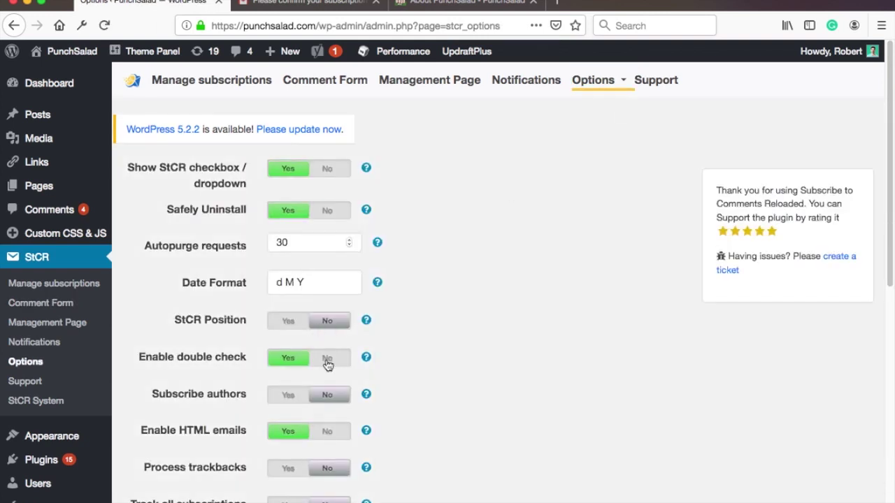
left_click(325, 359)
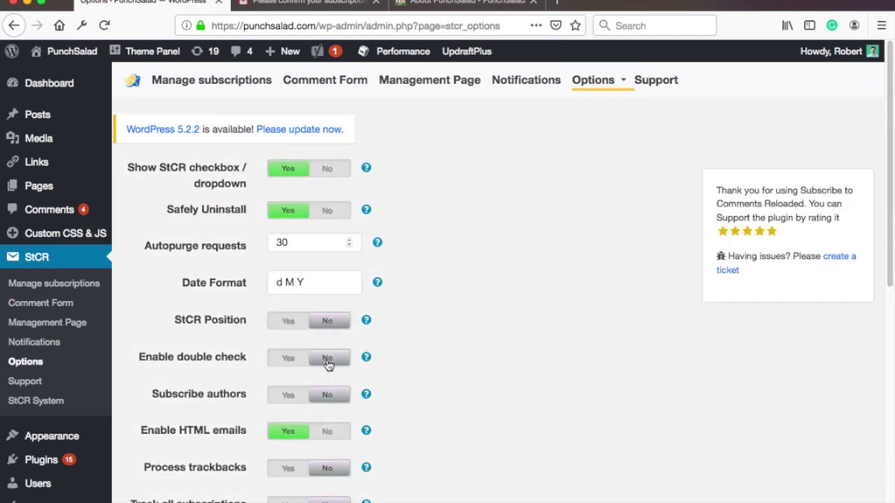
scroll(226, 343, "down", 1)
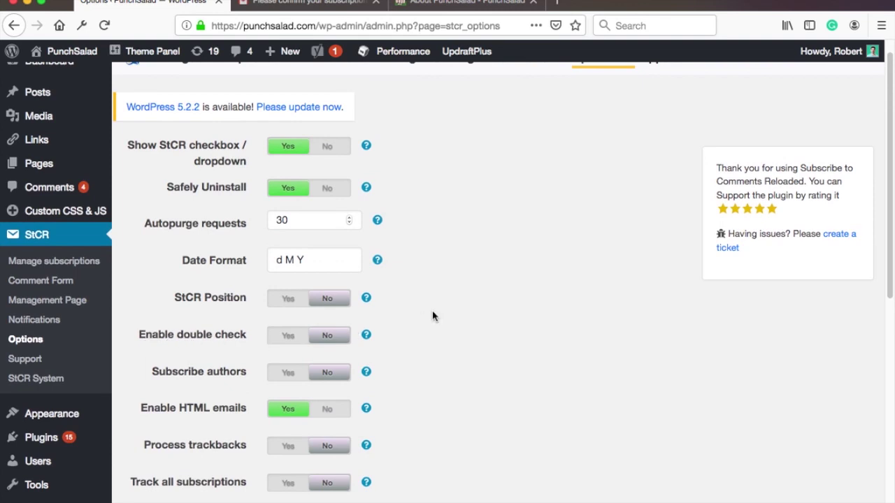
left_click(308, 4)
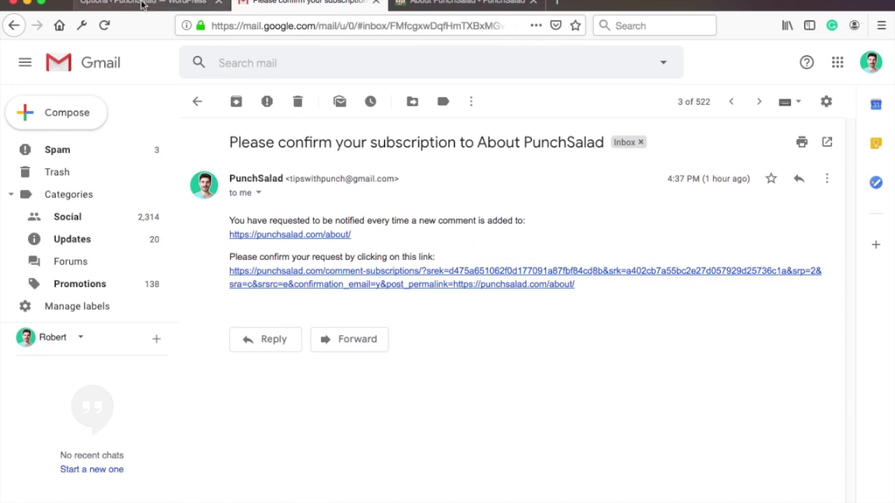
left_click(142, 5)
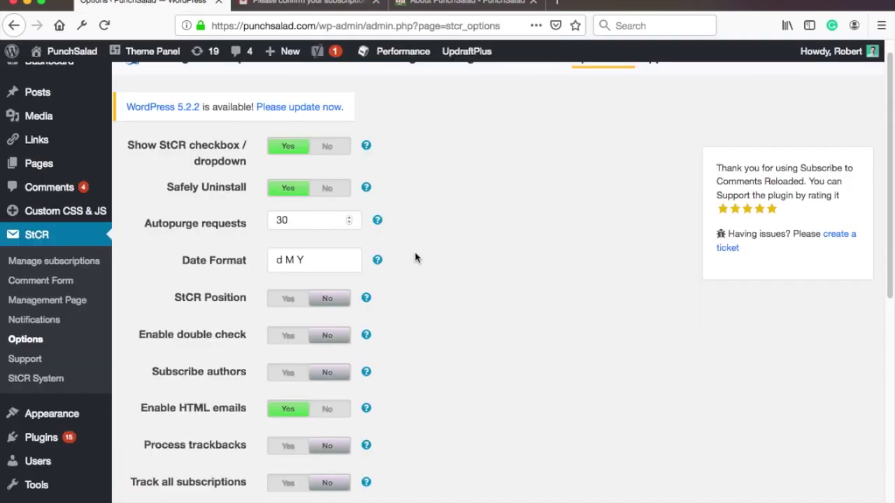
scroll(485, 273, "down", 10)
left_click(216, 460)
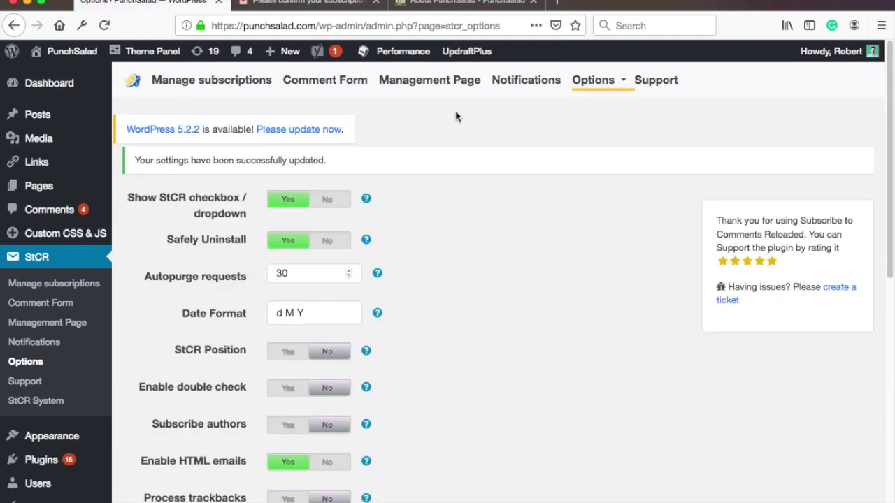
mouse_move(403, 51)
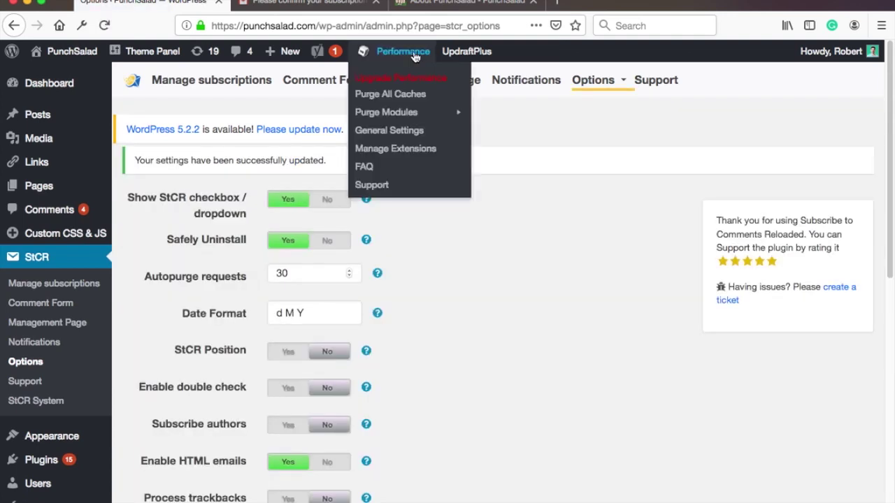
Step: Purge all site caches from the admin bar's Performance menu
left_click(396, 98)
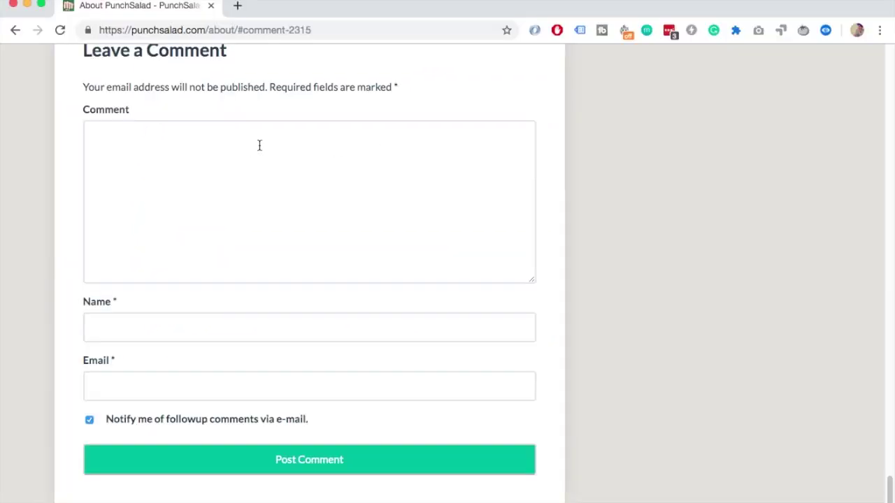
Step: Submit the test comment on About PunchSalad with 'Notify me of followup comments via e-mail' ticked
scroll(249, 133, "up", 1)
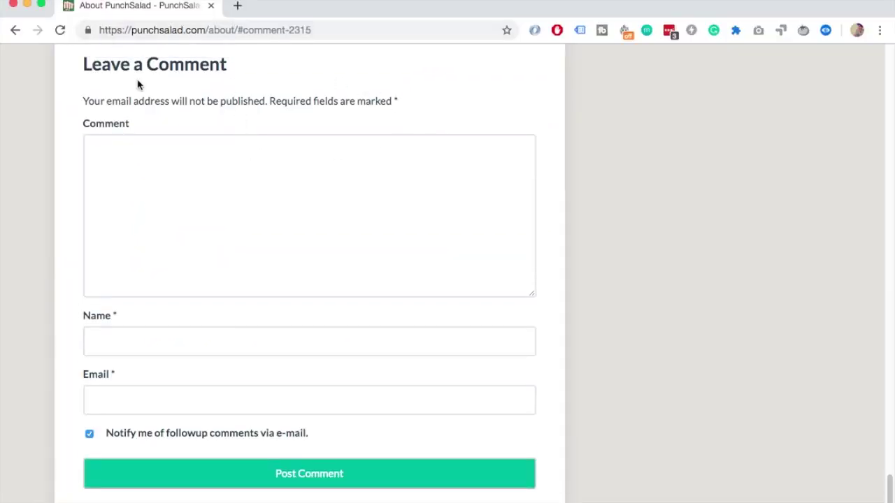
scroll(185, 131, "up", 7)
scroll(186, 132, "down", 7)
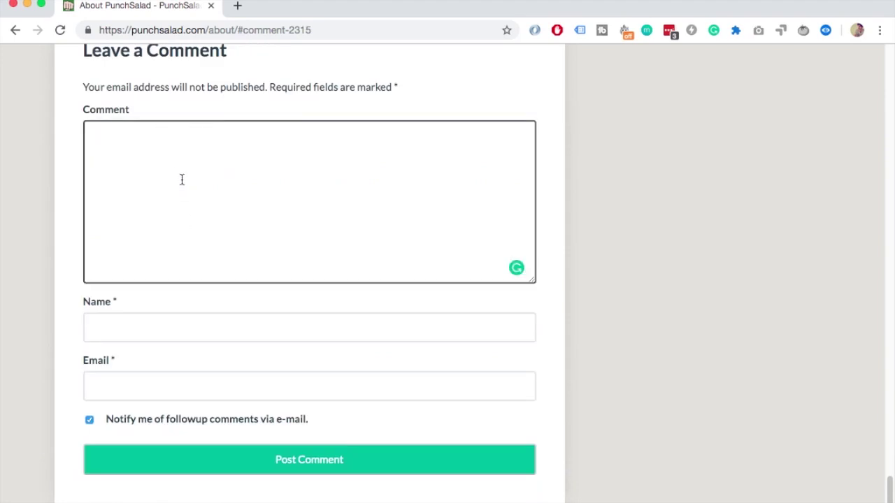
left_click(276, 463)
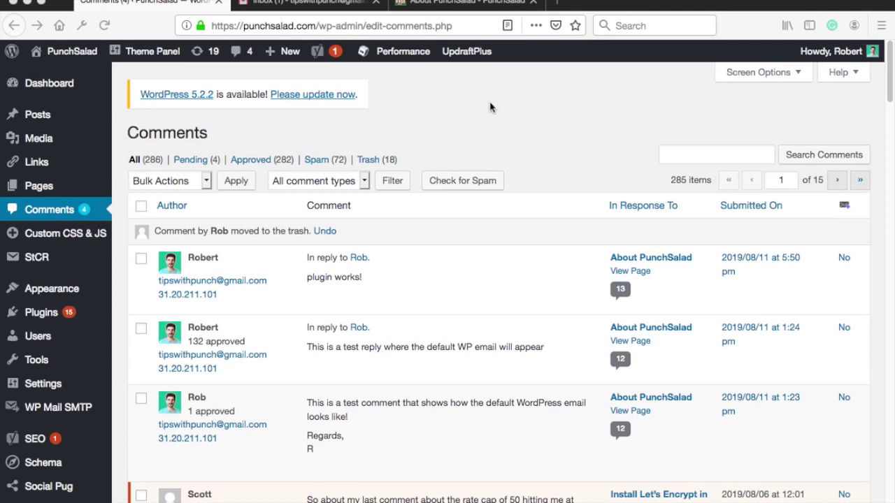
Step: Reload Comments and approve the test comment with the reply 'works like a charm!'
key("super+r")
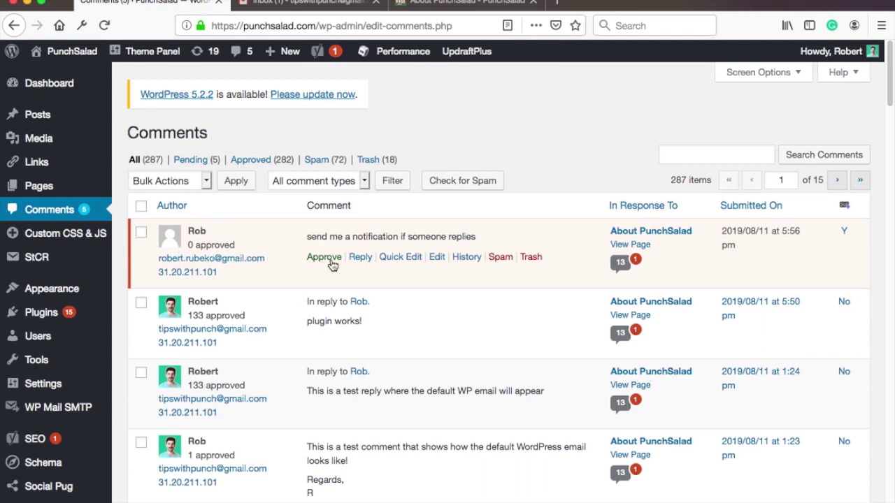
left_click(362, 258)
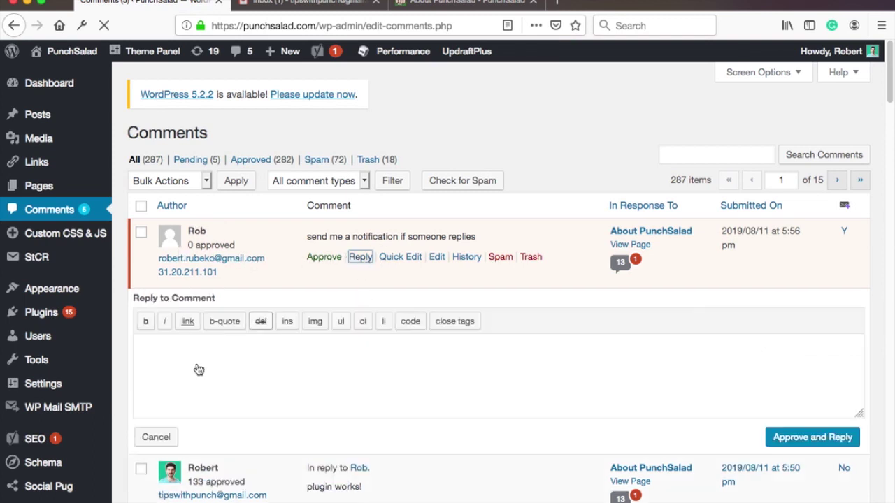
type("works like")
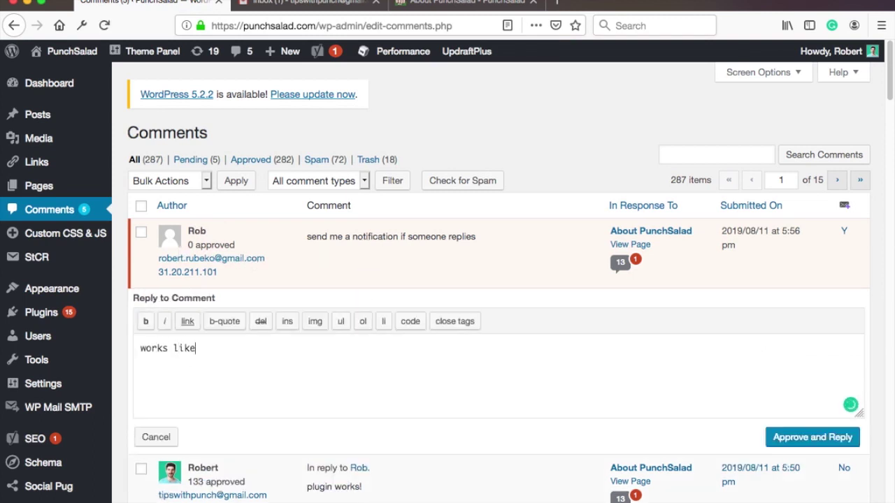
type(" a charm!")
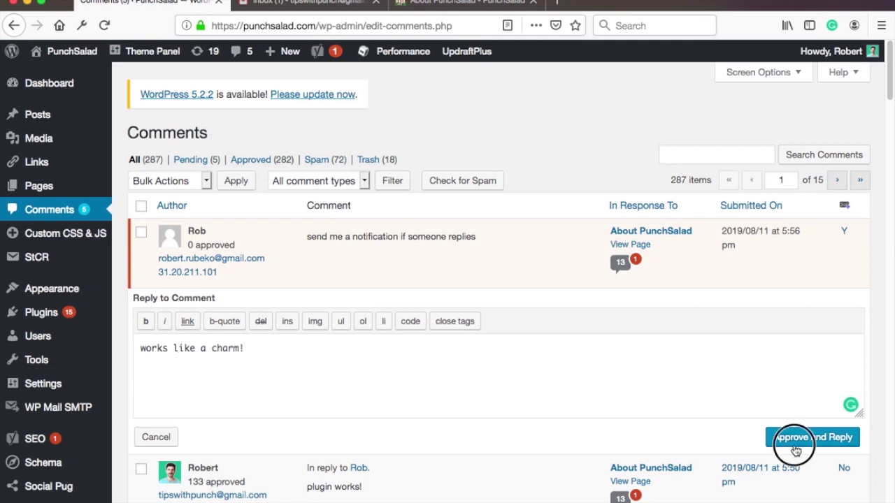
left_click(793, 439)
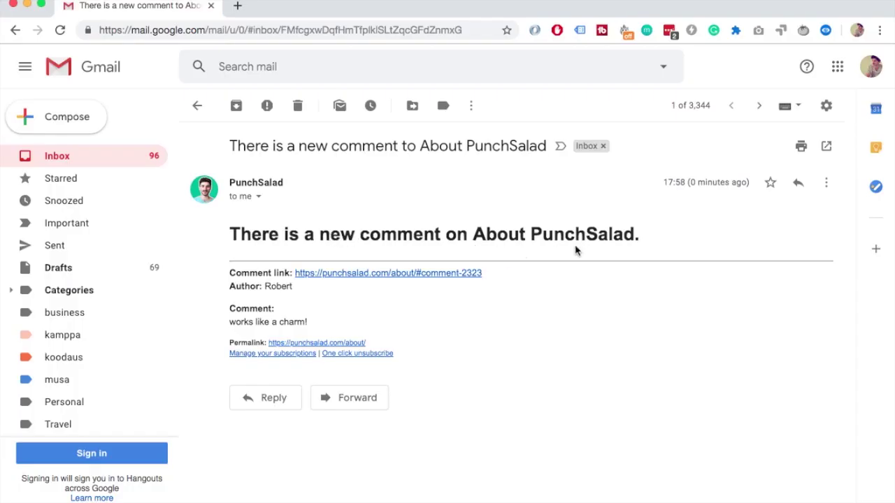
Step: Highlight the 'About PunchSalad' post title in the new-comment notification email
left_click_drag(641, 238, 468, 234)
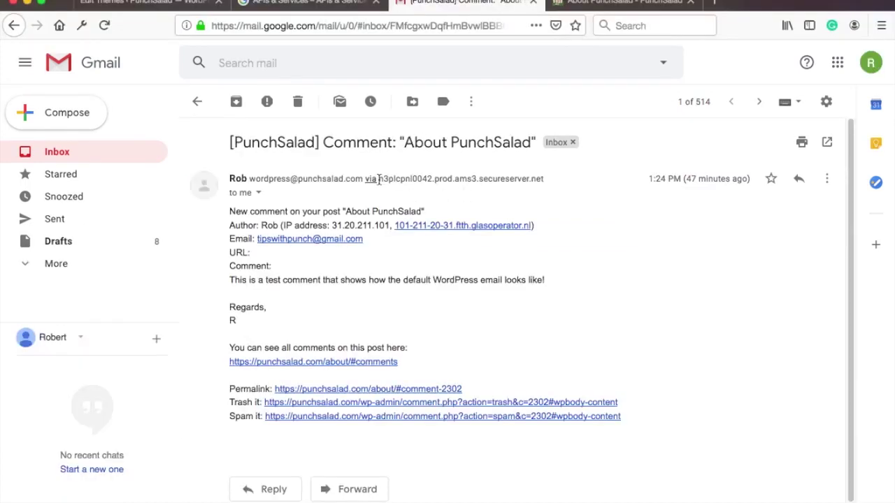
Step: Highlight the notification's sender server address, then point out its reply-to address
left_click_drag(378, 179, 553, 183)
left_click(423, 199)
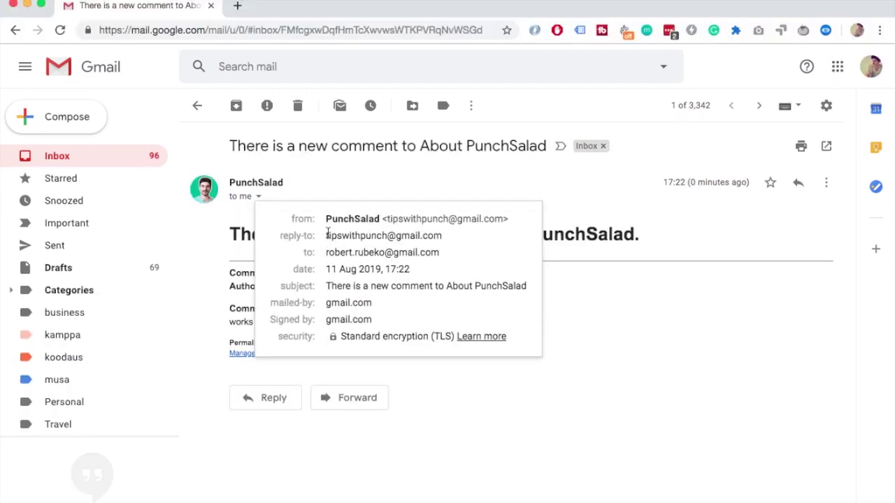
left_click(328, 235)
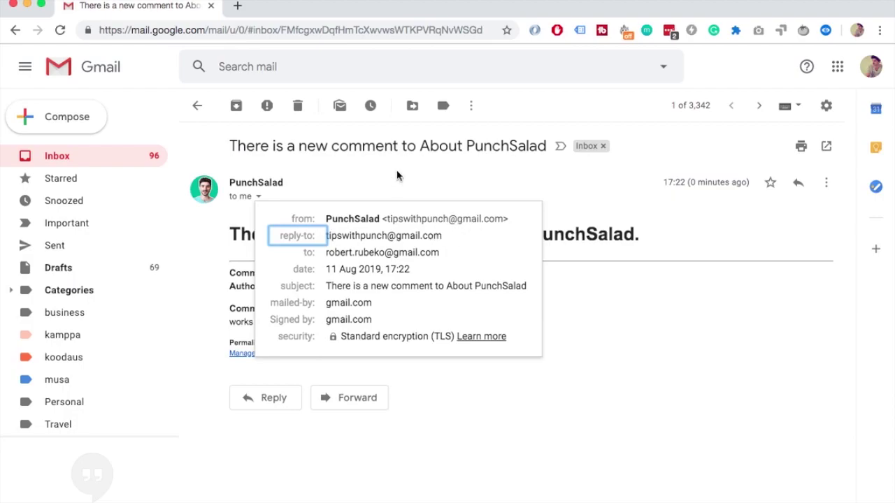